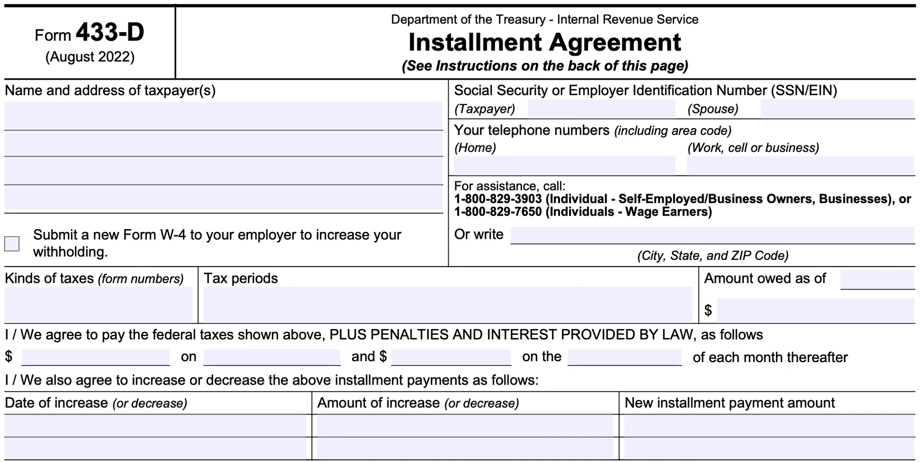
- Enter the taxpayer's full name and tick the new Form W-4 option
{"action": "left_click", "coordinate": [231, 116]}
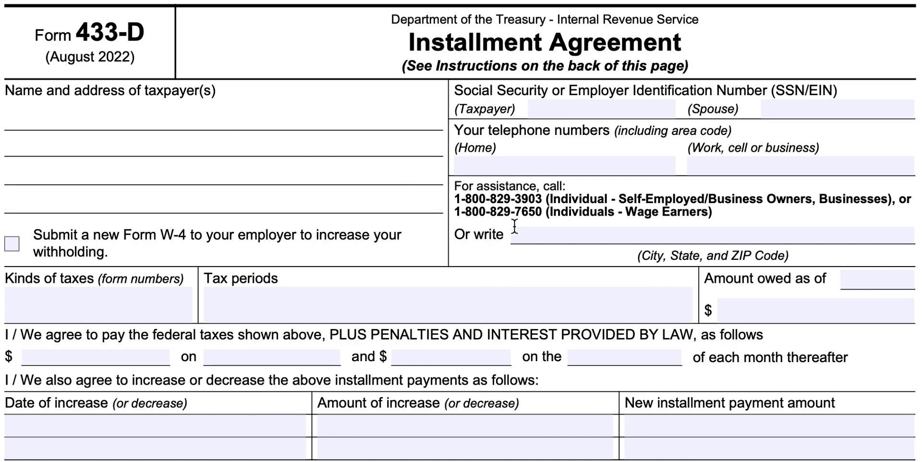
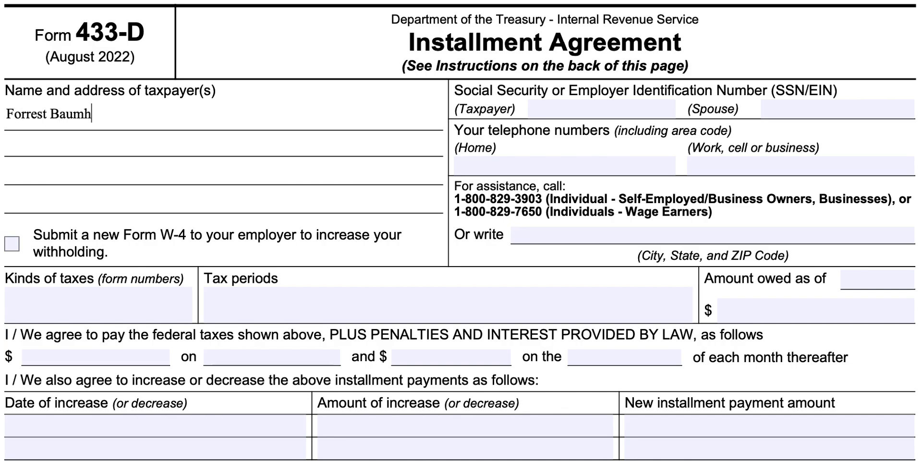
{"action": "key", "text": "Tab"}
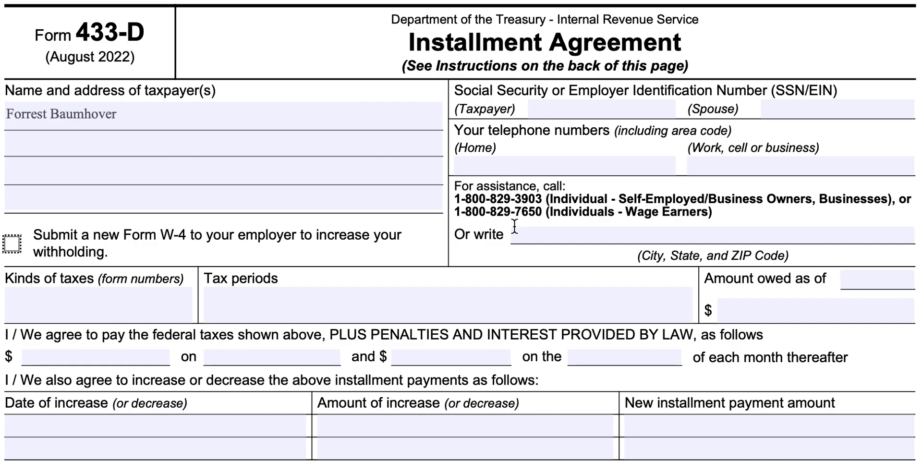
{"action": "key", "text": "space"}
- Add the taxpayer's street address, city, state and ZIP below the name
{"action": "key", "text": "shift+Tab"}
{"action": "type", "text": "1"}
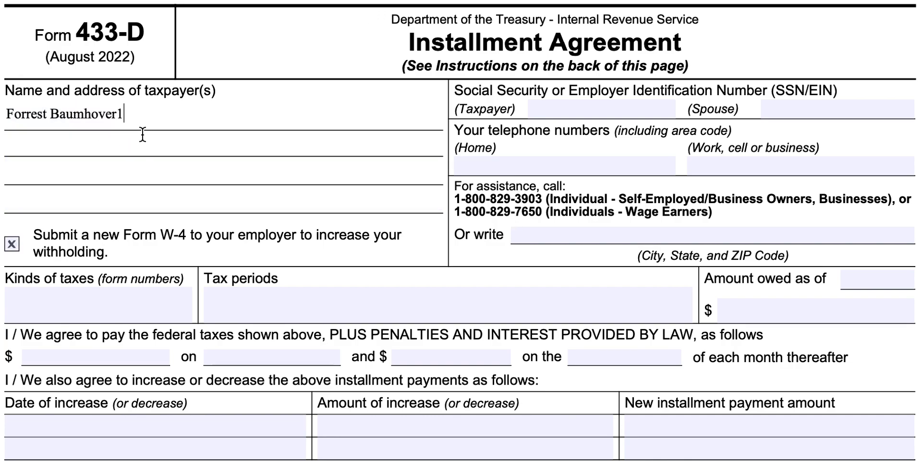
{"action": "key", "text": "BackSpace"}
{"action": "type", "text": "123"}
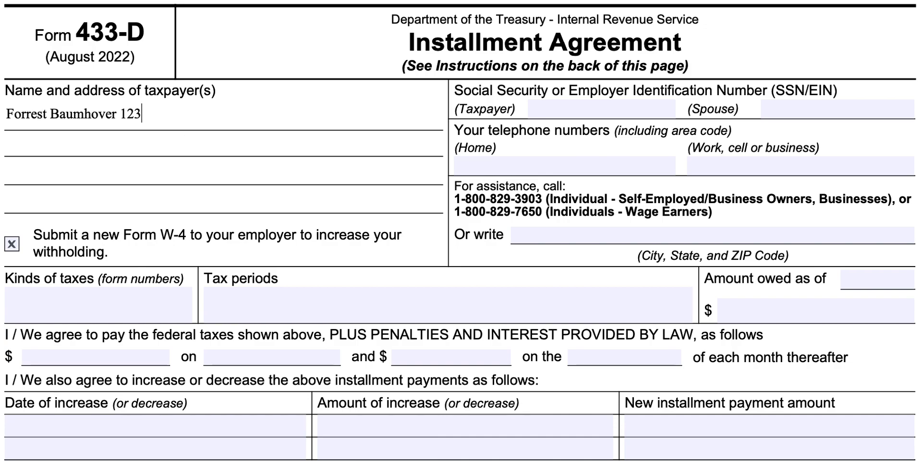
{"action": "type", "text": " Main St"}
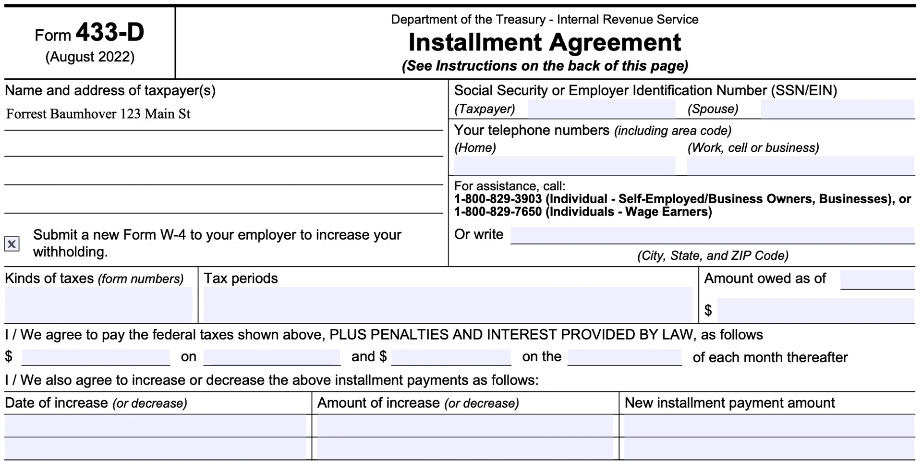
{"action": "type", "text": "reet, Anywhere, "}
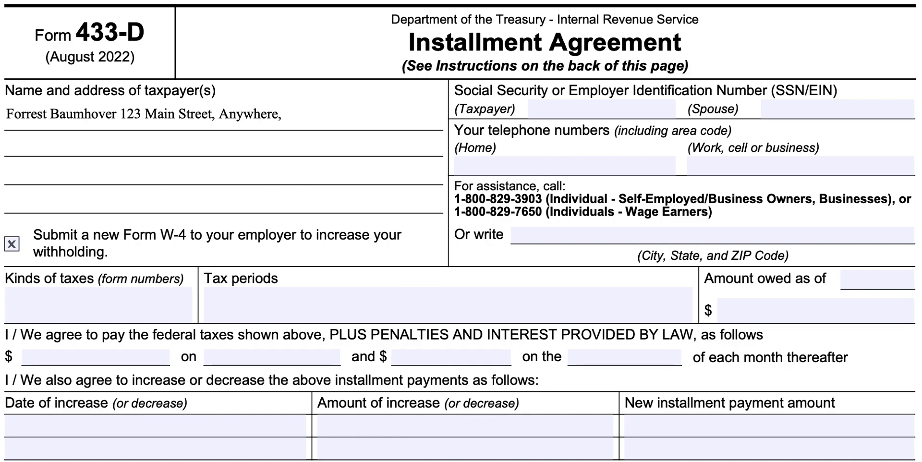
{"action": "type", "text": "TX 12345"}
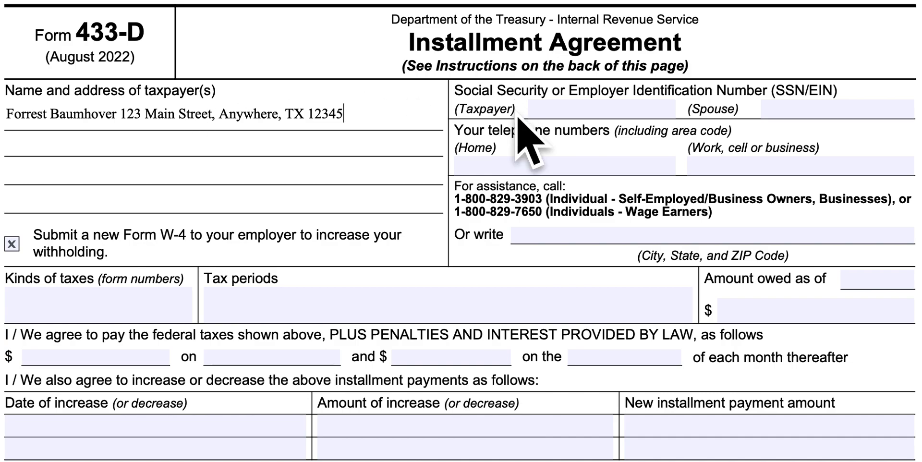
{"action": "left_click", "coordinate": [552, 110]}
- Enter the taxpayer's and the spouse's Social Security numbers
{"action": "type", "text": "1"}
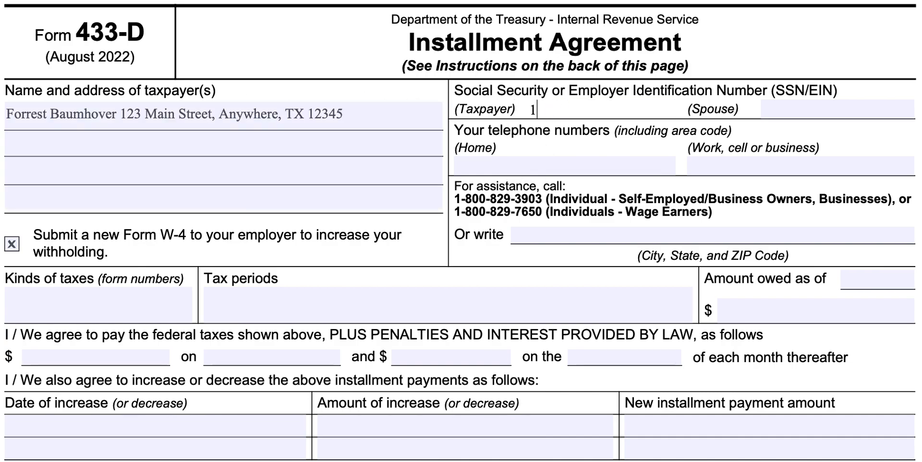
{"action": "type", "text": "23-45-"}
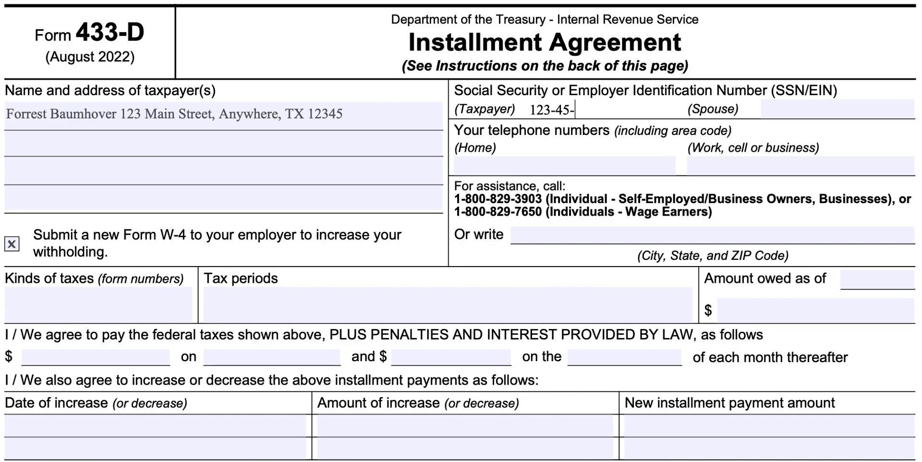
{"action": "type", "text": "6789"}
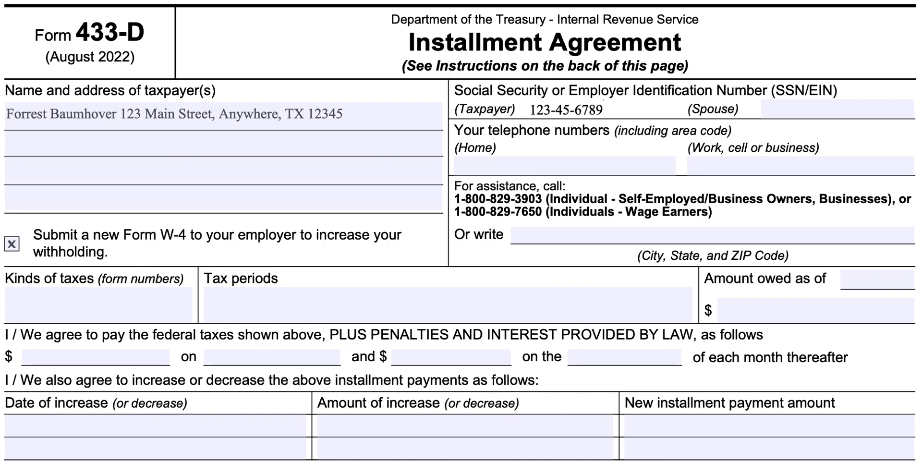
{"action": "left_click", "coordinate": [125, 142]}
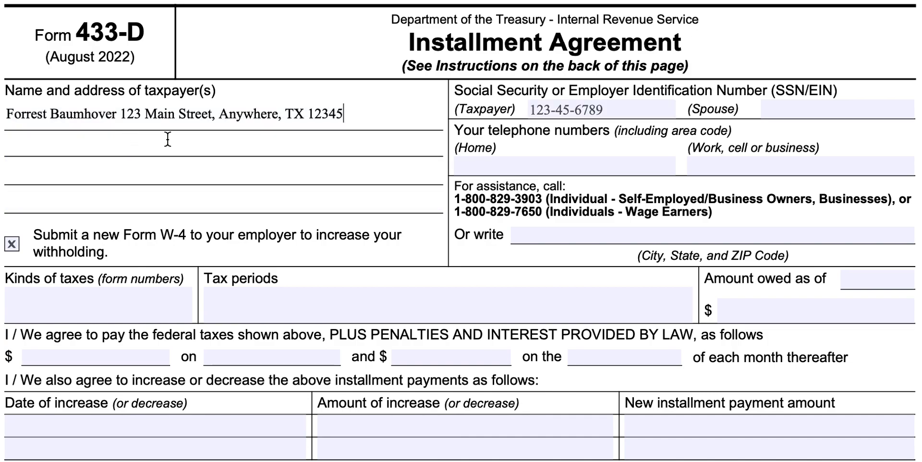
{"action": "left_click", "coordinate": [853, 107]}
{"action": "type", "text": "987-65-"}
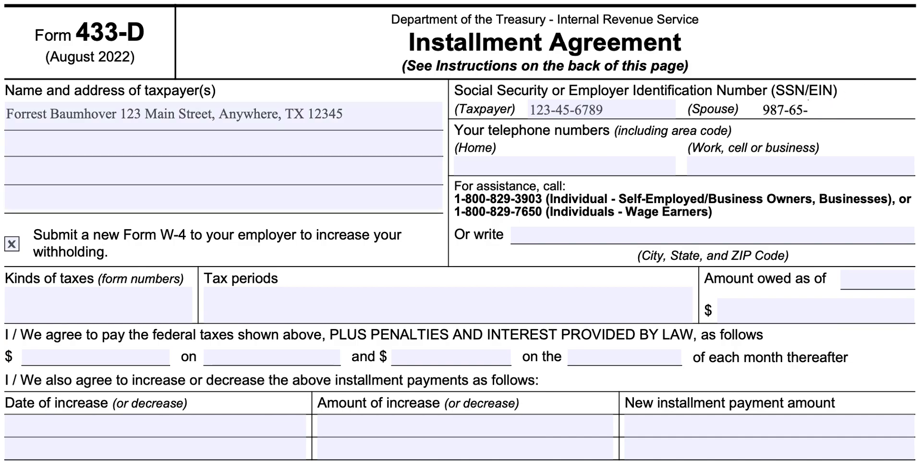
{"action": "type", "text": "4321"}
{"action": "scroll", "coordinate": [674, 231], "scroll_direction": "up", "scroll_amount": 5}
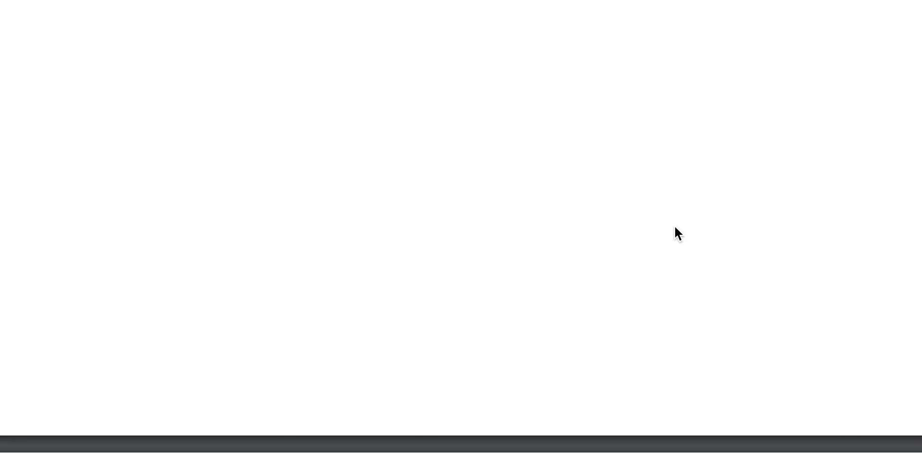
{"action": "scroll", "coordinate": [675, 191], "scroll_direction": "down", "scroll_amount": 5}
- Fill in the home and work telephone numbers
{"action": "left_click", "coordinate": [543, 297]}
{"action": "type", "text": "123-45"}
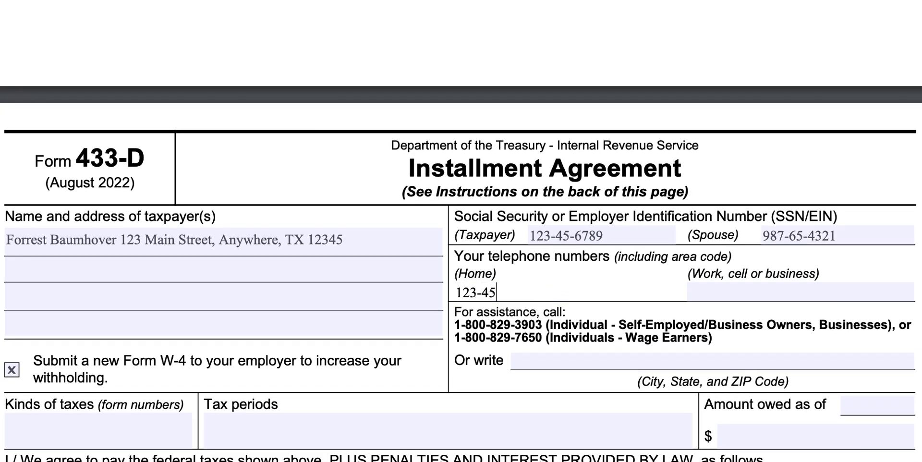
{"action": "type", "text": "6-7890"}
{"action": "left_click", "coordinate": [746, 297]}
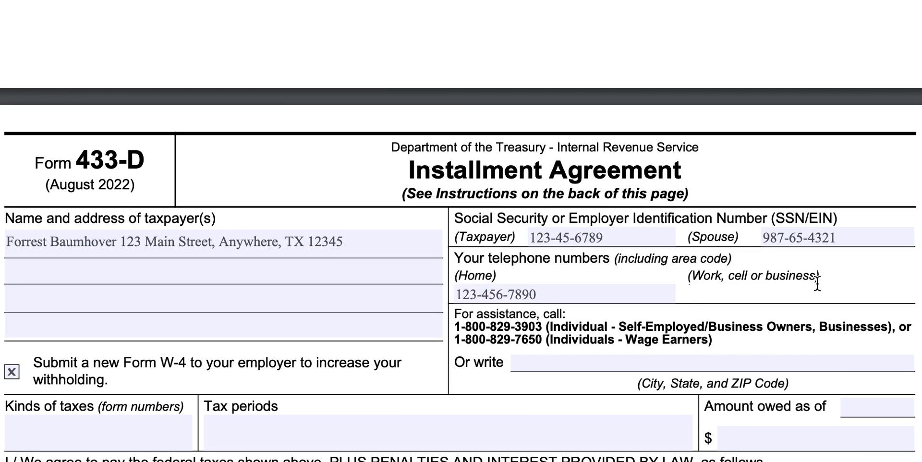
{"action": "type", "text": "111-867-5309"}
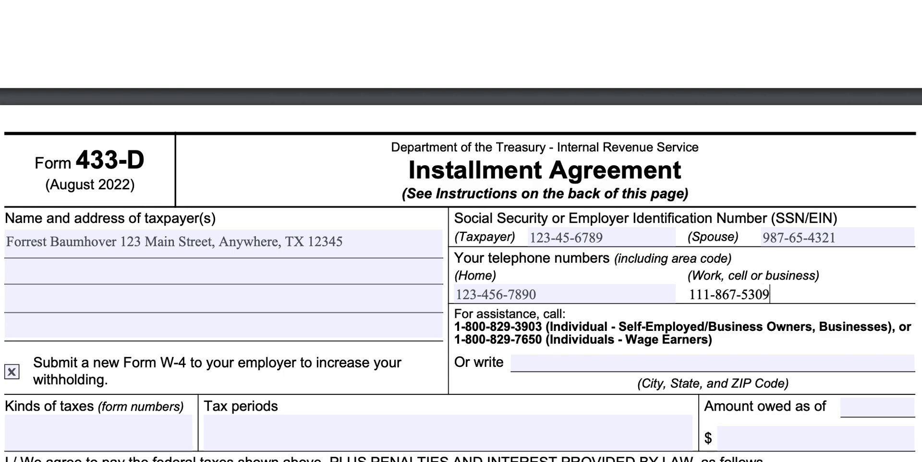
{"action": "scroll", "coordinate": [734, 283], "scroll_direction": "down", "scroll_amount": 3}
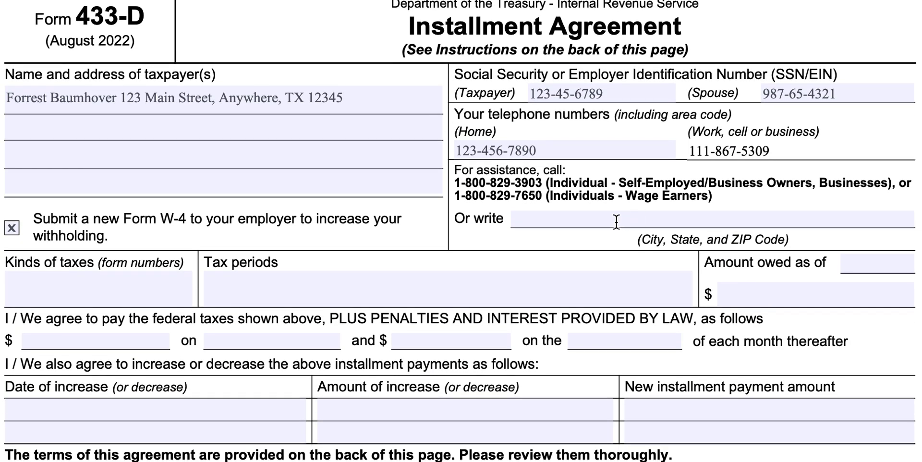
- Clear the new Form W-4 checkbox so it is left unchecked
{"action": "left_click", "coordinate": [13, 233]}
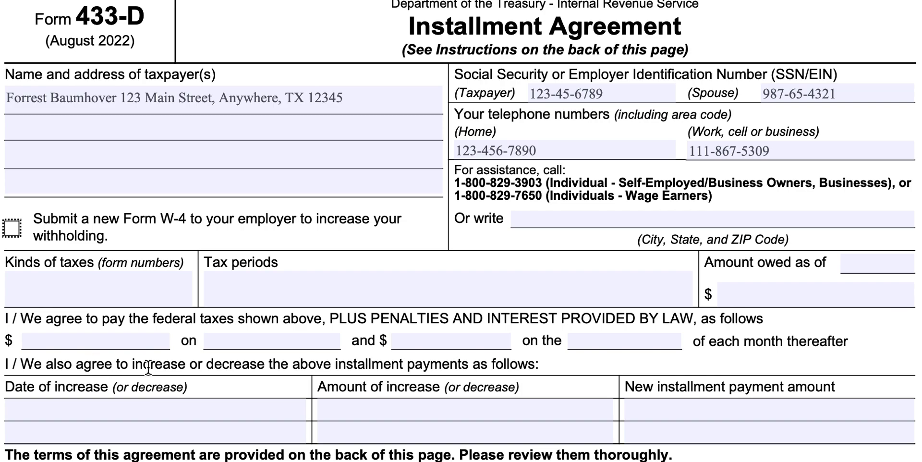
{"action": "left_click", "coordinate": [110, 341]}
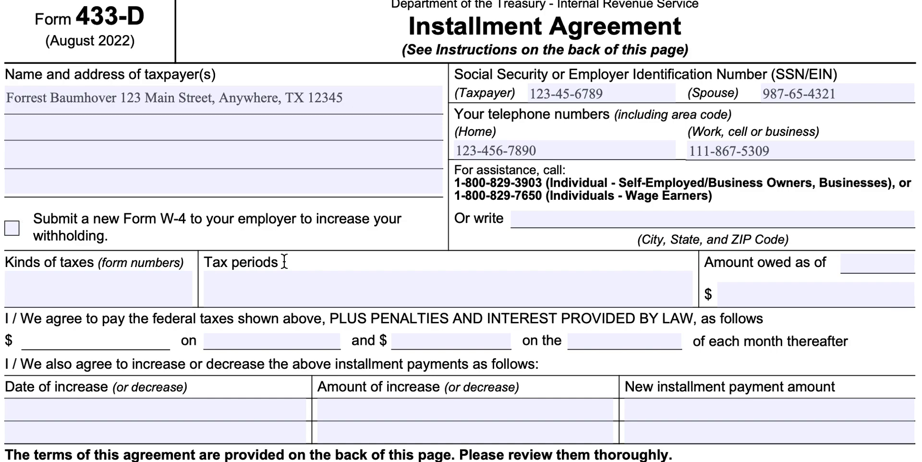
- List tax form 1040 and tax periods 2019, 2020, 2021
{"action": "left_click", "coordinate": [97, 296]}
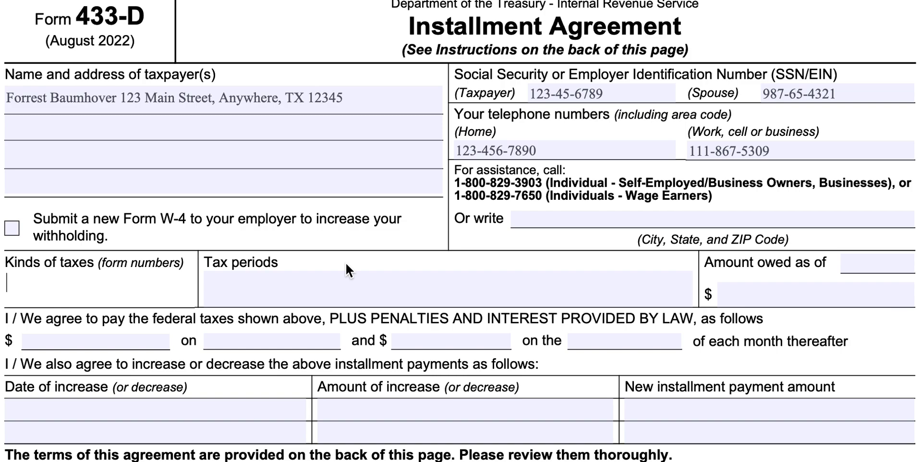
{"action": "type", "text": "1040, 1041"}
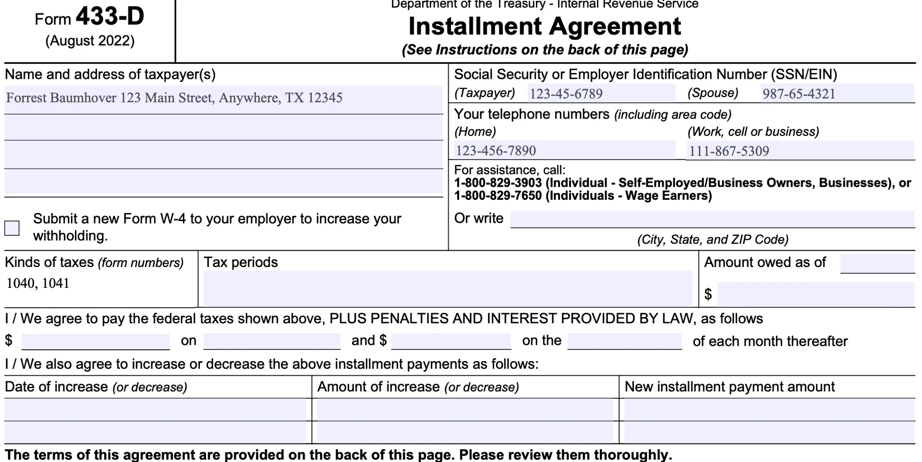
{"action": "type", "text": ", 1120-S"}
{"action": "key", "text": "BackSpace"}
{"action": "key", "text": "BackSpace"}
{"action": "key", "text": "BackSpace"}
{"action": "key", "text": "BackSpace"}
{"action": "key", "text": "BackSpace"}
{"action": "key", "text": "BackSpace"}
{"action": "key", "text": "BackSpace"}
{"action": "key", "text": "BackSpace"}
{"action": "key", "text": "BackSpace"}
{"action": "key", "text": "BackSpace"}
{"action": "key", "text": "BackSpace"}
{"action": "key", "text": "BackSpace"}
{"action": "key", "text": "BackSpace"}
{"action": "left_click", "coordinate": [290, 293]}
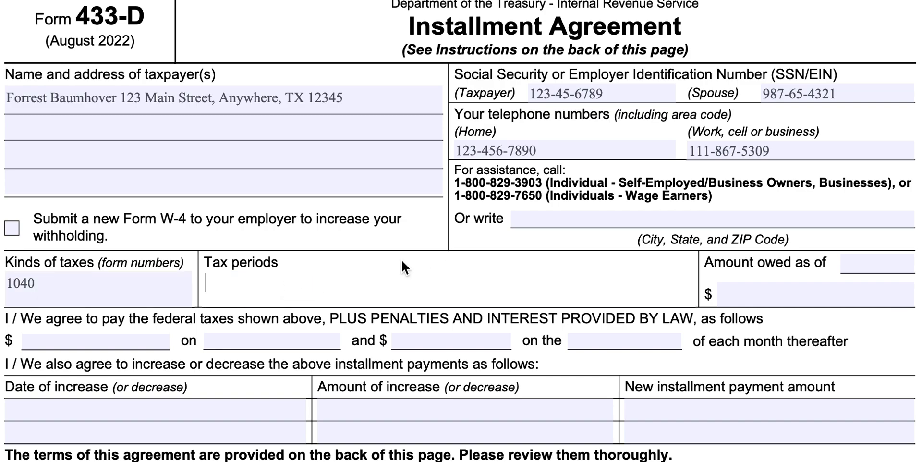
{"action": "type", "text": "2019, 2020, 2021"}
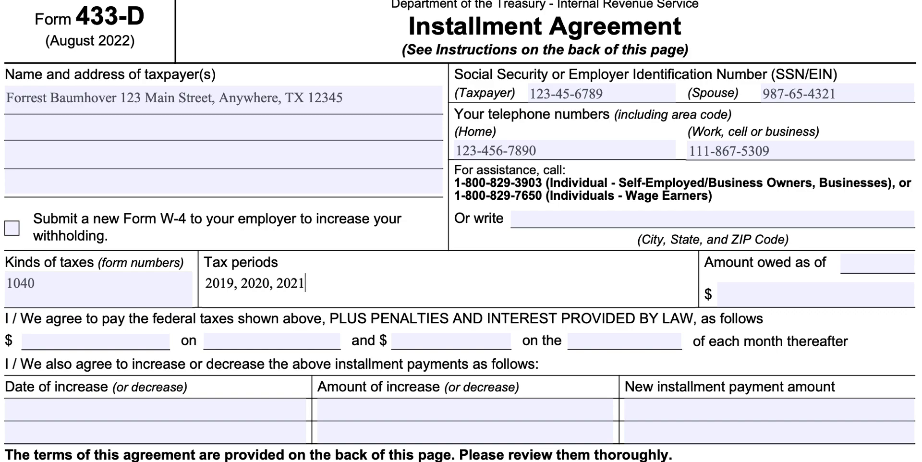
- Record $50,000 owed as of 5/1/2023
{"action": "left_click", "coordinate": [875, 262]}
{"action": "type", "text": "50,000"}
{"action": "left_click_drag", "start_coordinate": [899, 267], "coordinate": [842, 265]}
{"action": "key", "text": "ctrl+c"}
{"action": "left_click", "coordinate": [734, 297]}
{"action": "key", "text": "ctrl+v"}
{"action": "left_click", "coordinate": [836, 265]}
{"action": "left_click_drag", "start_coordinate": [883, 263], "coordinate": [822, 265]}
{"action": "key", "text": "BackSpace"}
{"action": "key", "text": "BackSpace"}
{"action": "key", "text": "BackSpace"}
{"action": "key", "text": "BackSpace"}
{"action": "key", "text": "BackSpace"}
{"action": "key", "text": "BackSpace"}
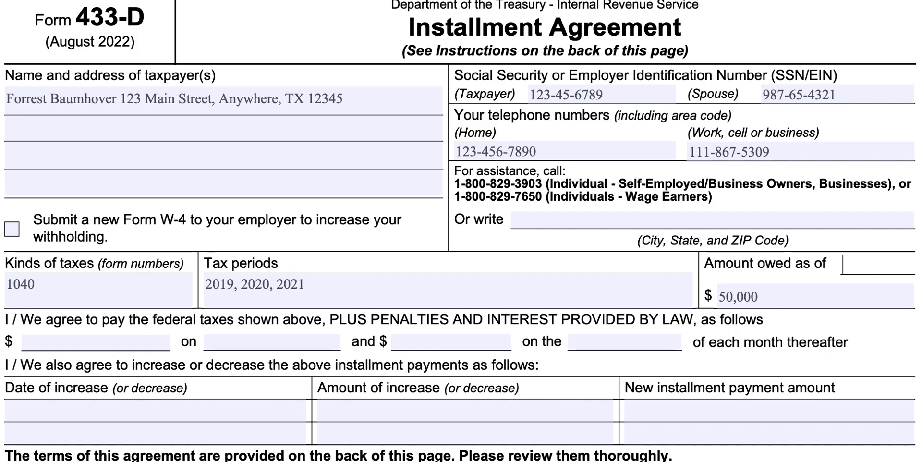
{"action": "type", "text": "5/1/2023"}
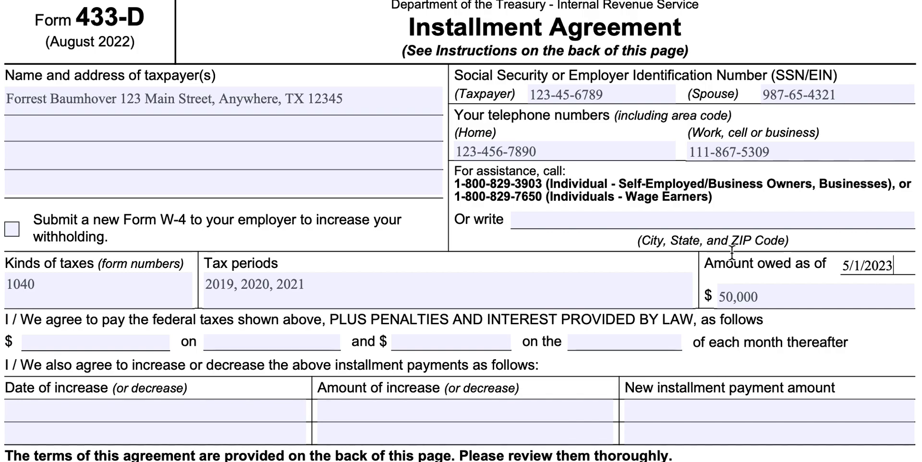
{"action": "left_click", "coordinate": [62, 342]}
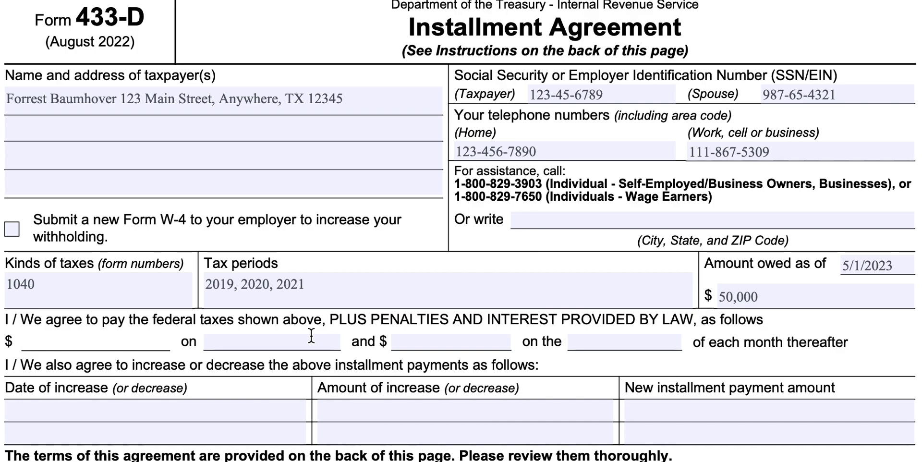
- Set the first payment to $1,000 on 6/1/2023
{"action": "type", "text": "10"}
{"action": "key", "text": "BackSpace"}
{"action": "type", "text": ",000"}
{"action": "left_click", "coordinate": [256, 341]}
{"action": "type", "text": "6/"}
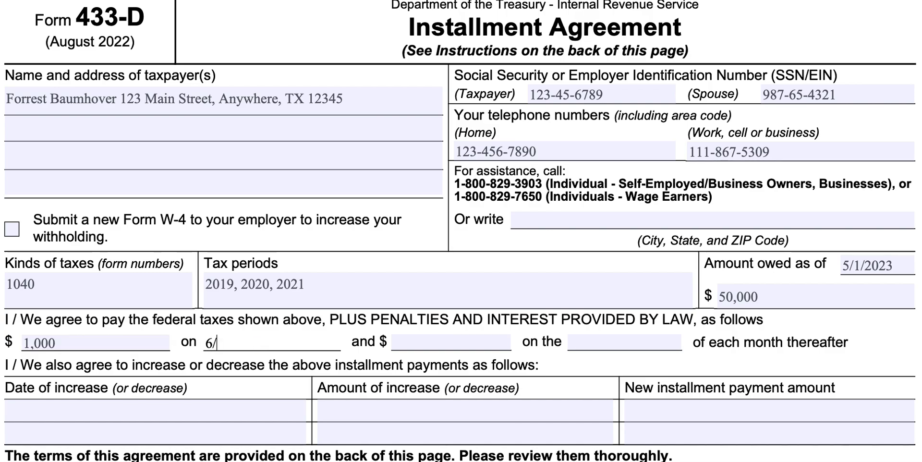
{"action": "type", "text": "1/2023"}
- Set the ongoing payments to $800 on the 5th of each month
{"action": "left_click", "coordinate": [457, 340]}
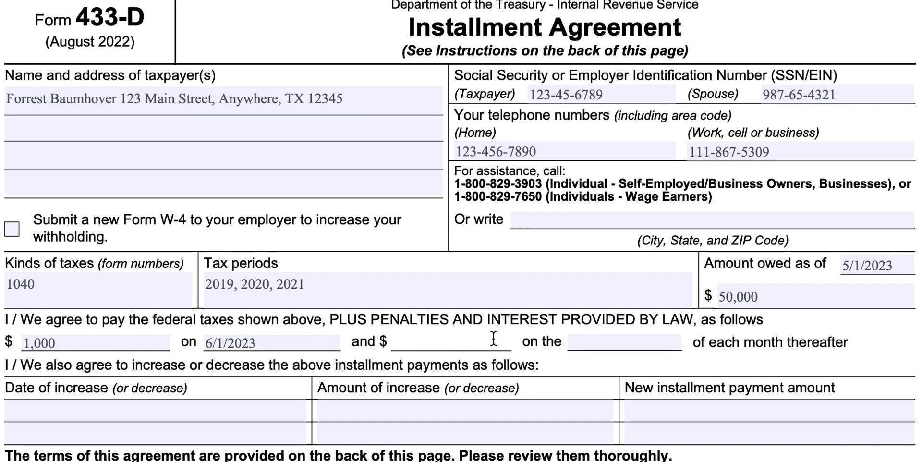
{"action": "type", "text": "800"}
{"action": "left_click", "coordinate": [620, 342]}
{"action": "type", "text": "15"}
{"action": "key", "text": "BackSpace"}
{"action": "key", "text": "BackSpace"}
{"action": "type", "text": "5"}
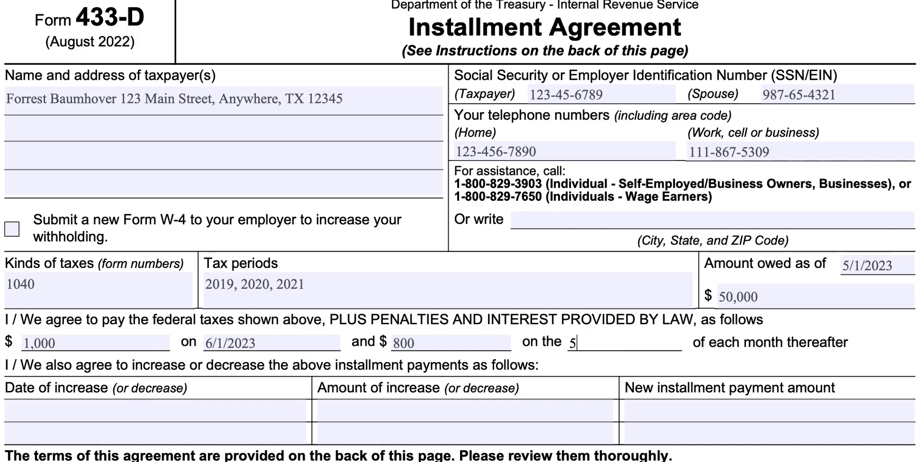
{"action": "type", "text": "th"}
{"action": "scroll", "coordinate": [384, 376], "scroll_direction": "down", "scroll_amount": 1}
{"action": "scroll", "coordinate": [384, 376], "scroll_direction": "down", "scroll_amount": 1}
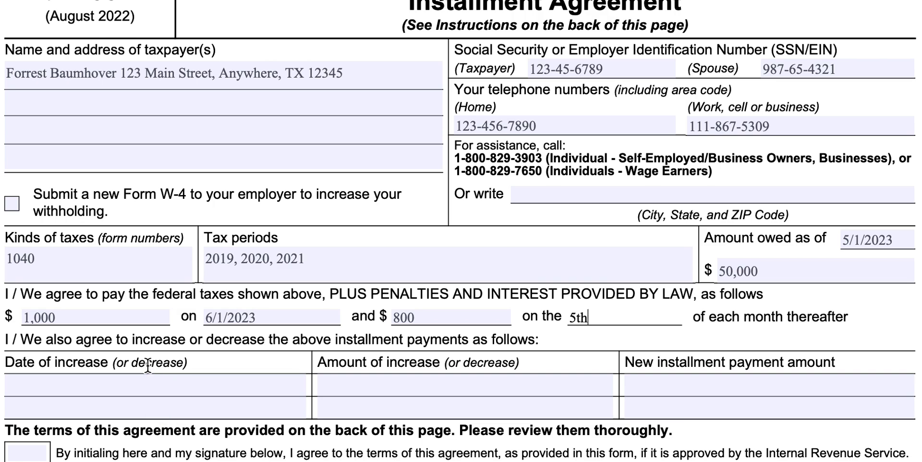
- Enter 10/01/2023 as the date of increase
{"action": "left_click", "coordinate": [167, 382]}
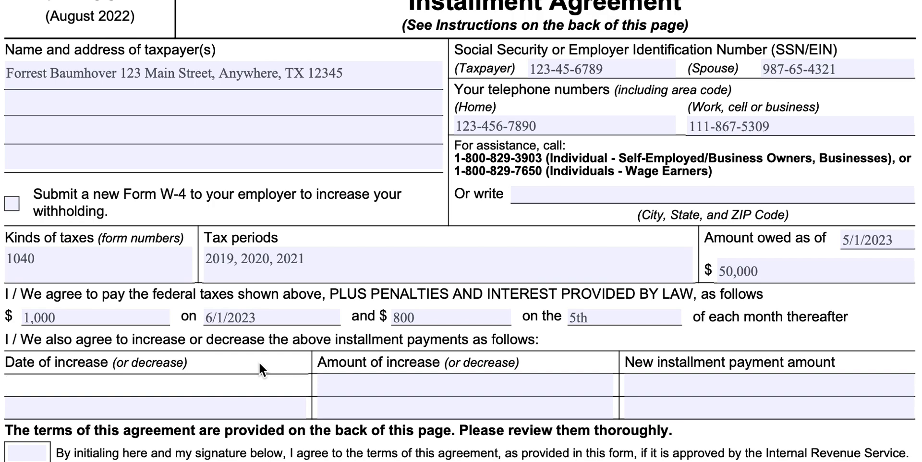
{"action": "type", "text": "10/01/202"}
{"action": "key", "text": "BackSpace"}
{"action": "key", "text": "BackSpace"}
{"action": "type", "text": "2023"}
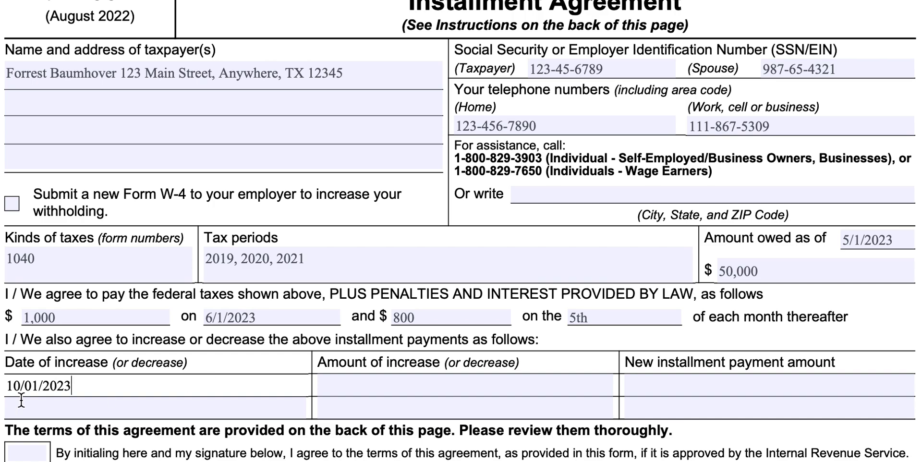
- Enter a $200 increase amount and a $1,000 new installment payment amount
{"action": "left_click", "coordinate": [435, 385]}
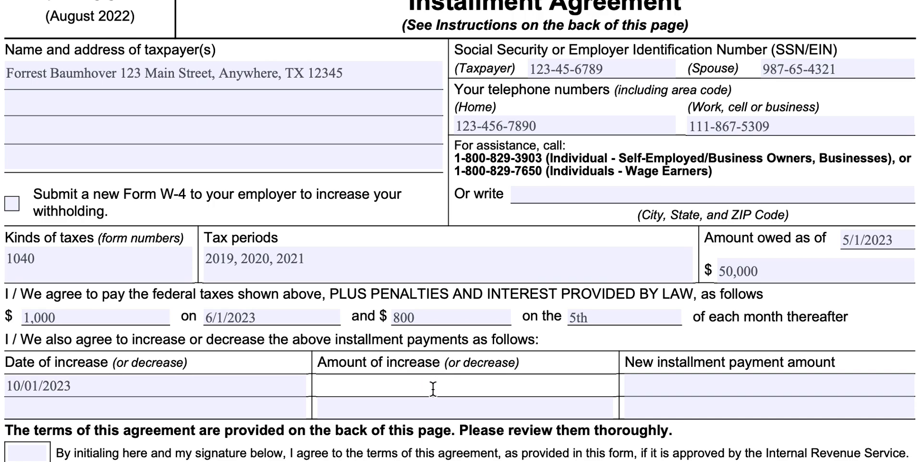
{"action": "type", "text": "200"}
{"action": "left_click_drag", "start_coordinate": [328, 386], "coordinate": [320, 391]}
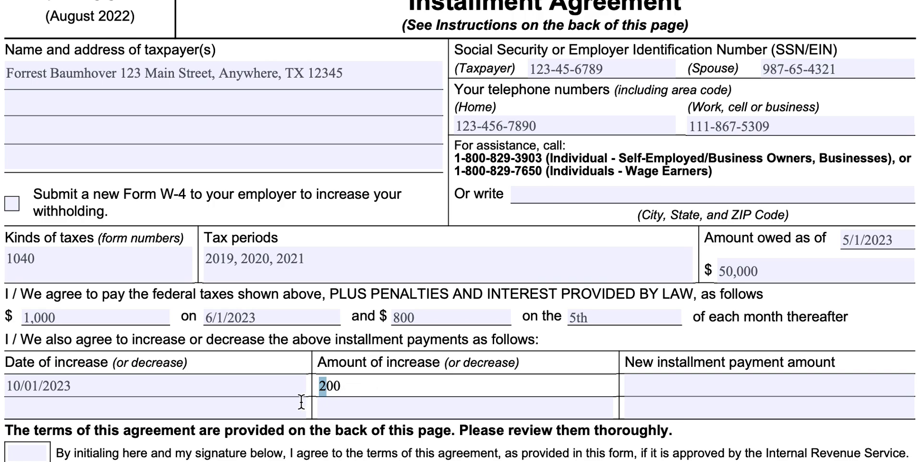
{"action": "left_click", "coordinate": [335, 387]}
{"action": "left_click_drag", "start_coordinate": [371, 389], "coordinate": [315, 383]}
{"action": "left_click", "coordinate": [324, 388]}
{"action": "type", "text": "$"}
{"action": "left_click", "coordinate": [704, 384]}
{"action": "type", "text": "$1,000"}
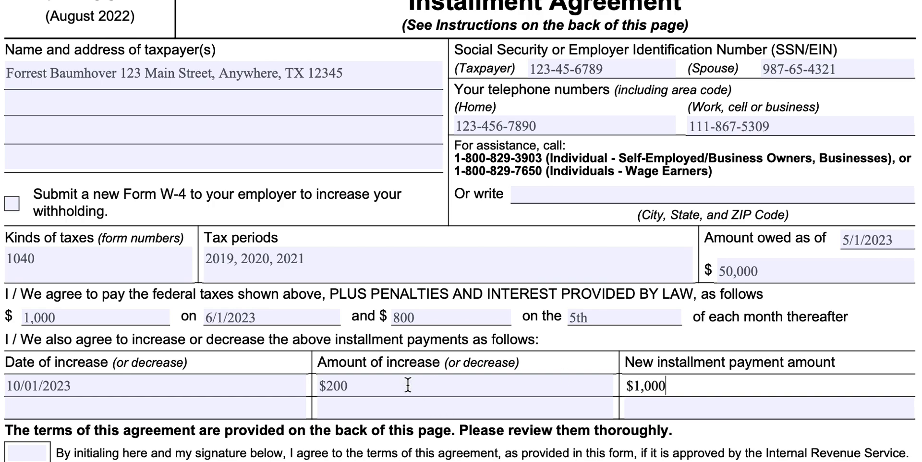
- Type the taxpayer's initials in the box agreeing to the installment terms
{"action": "scroll", "coordinate": [372, 392], "scroll_direction": "down", "scroll_amount": 5}
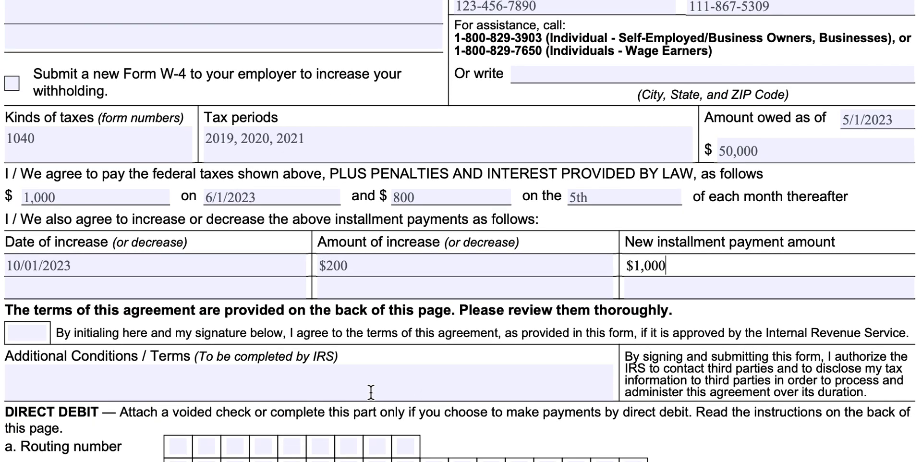
{"action": "left_click", "coordinate": [28, 331]}
{"action": "type", "text": "FDB"}
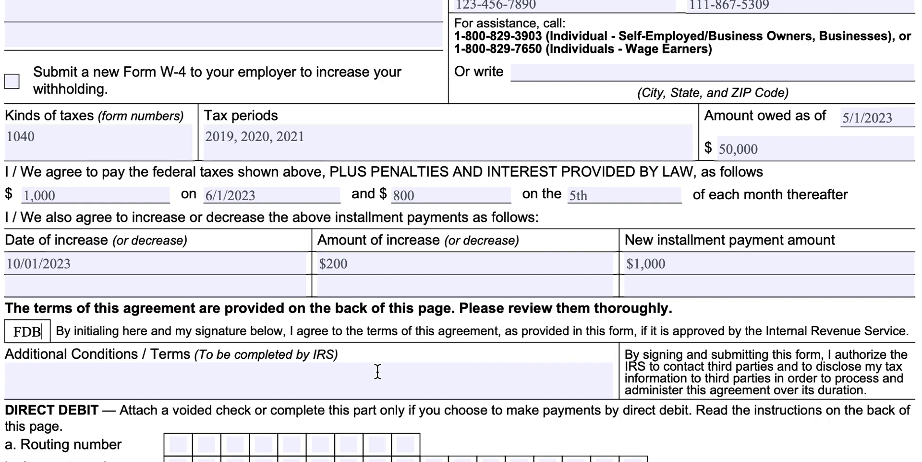
{"action": "scroll", "coordinate": [342, 374], "scroll_direction": "down", "scroll_amount": 8}
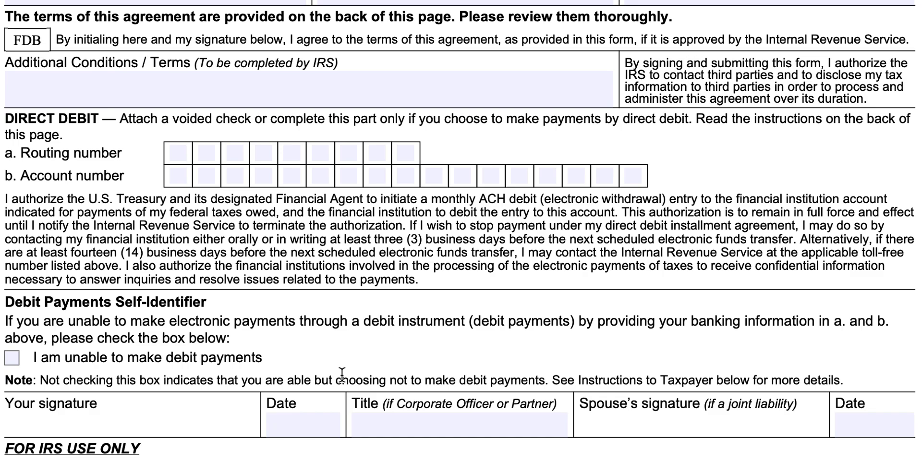
- Enter the bank routing number and the account number in the Direct Debit boxes
{"action": "left_click", "coordinate": [181, 150]}
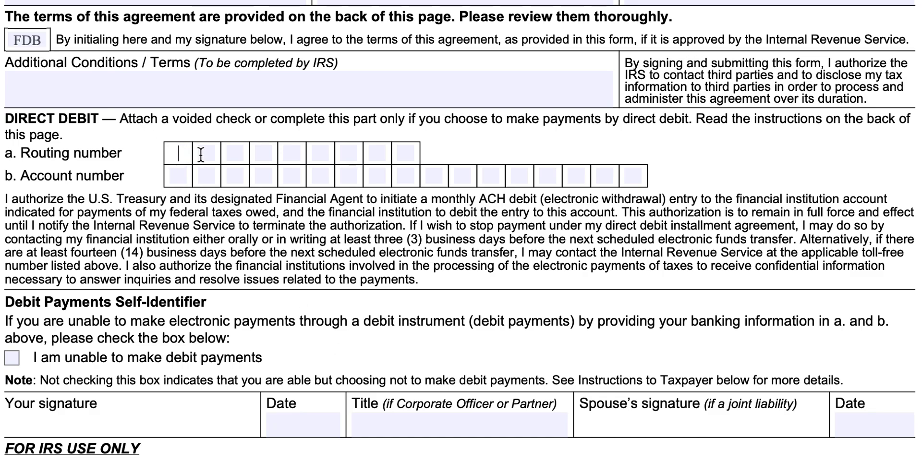
{"action": "type", "text": "123"}
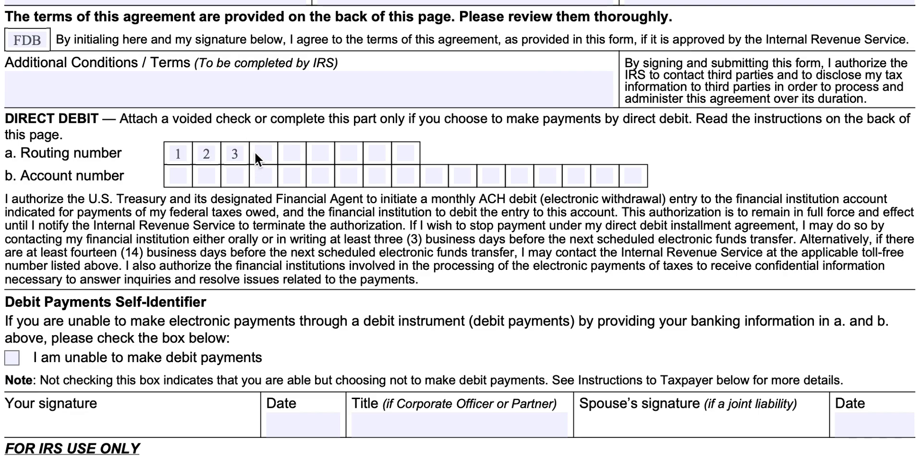
{"action": "left_click", "coordinate": [254, 152]}
{"action": "type", "text": "456789"}
{"action": "left_click", "coordinate": [181, 178]}
{"action": "type", "text": "000000000000"}
{"action": "type", "text": "000"}
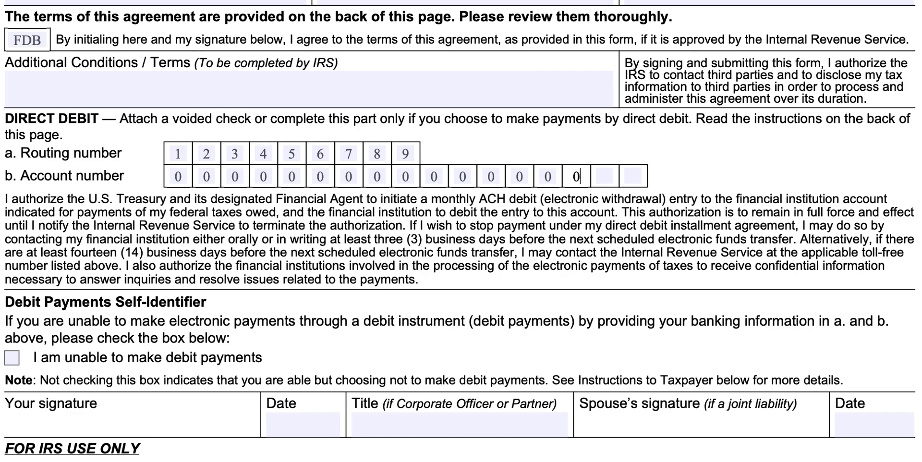
{"action": "type", "text": "1"}
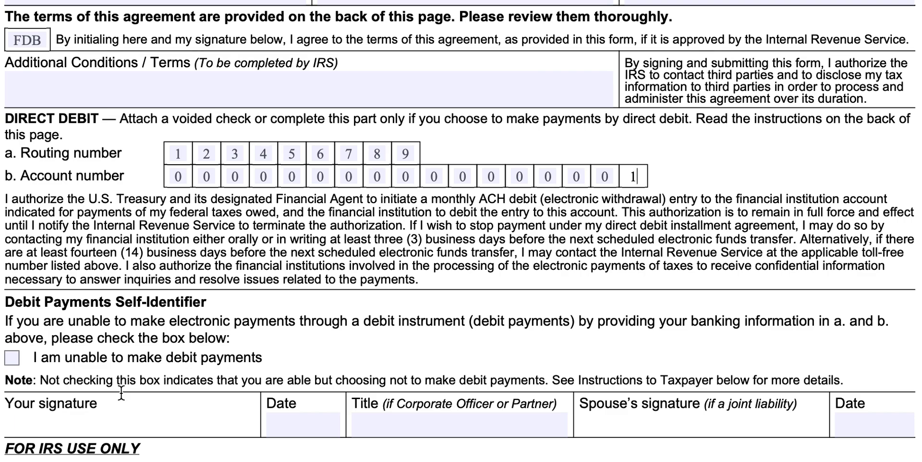
- Date the taxpayer's signature 5/4/2023 and scroll to the IRS-use section at the bottom
{"action": "left_click", "coordinate": [56, 414]}
{"action": "left_click", "coordinate": [296, 425]}
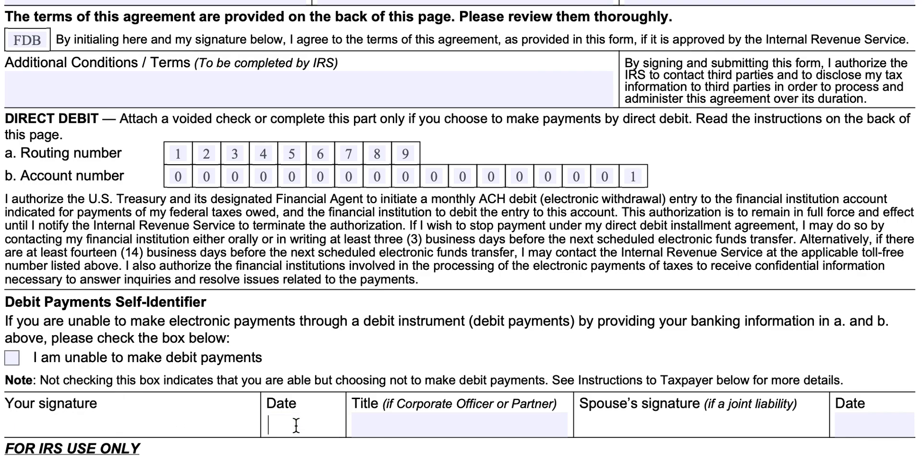
{"action": "type", "text": "5/4/2023"}
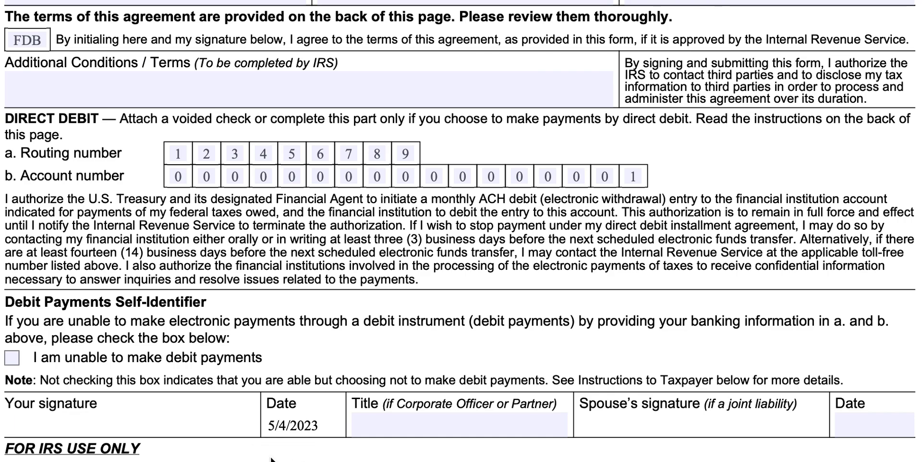
{"action": "left_click", "coordinate": [638, 420]}
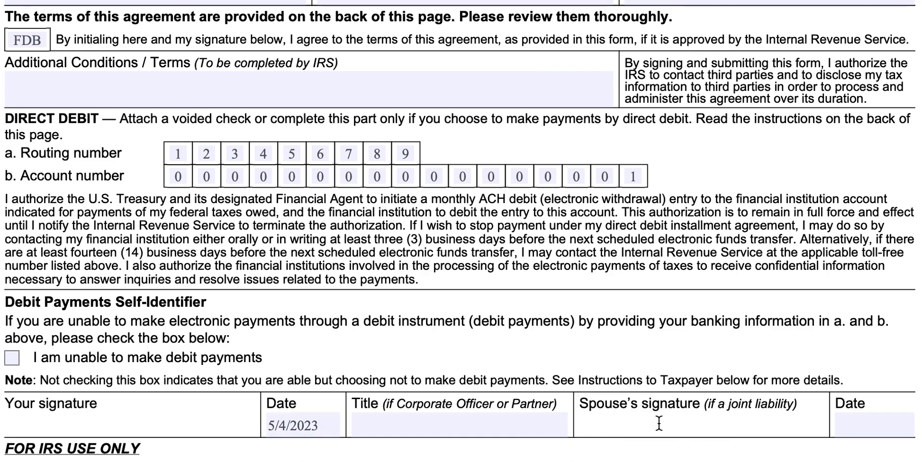
{"action": "left_click", "coordinate": [448, 425]}
{"action": "scroll", "coordinate": [493, 408], "scroll_direction": "down", "scroll_amount": 2}
{"action": "scroll", "coordinate": [493, 409], "scroll_direction": "down", "scroll_amount": 5}
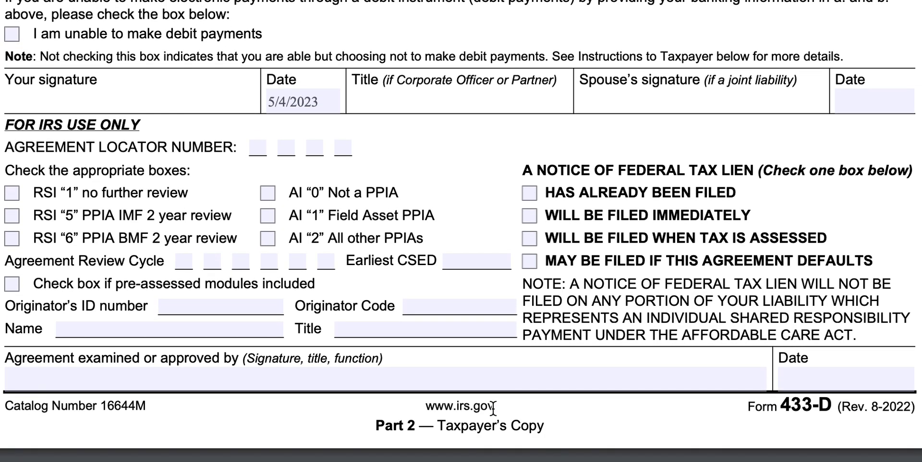